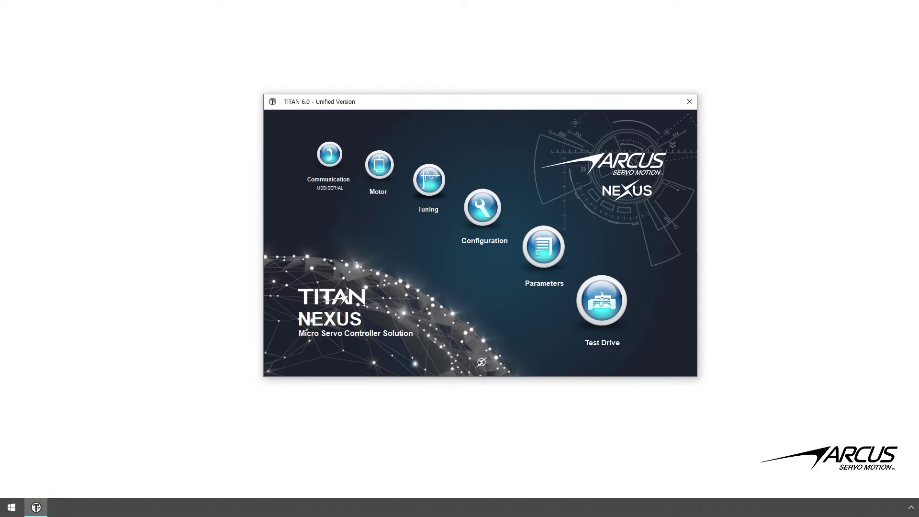
Step: Open the Test Drive panel from the TITAN 6.0 main menu
left_click(604, 308)
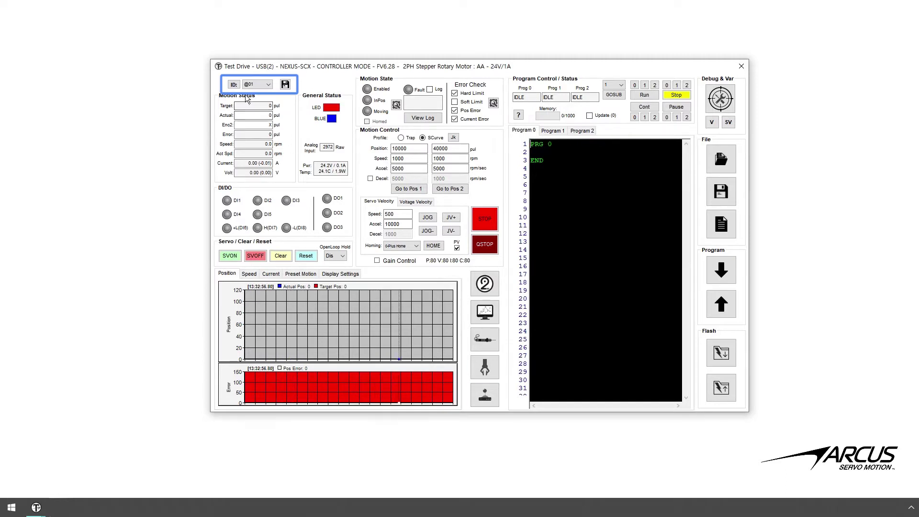
left_click(234, 85)
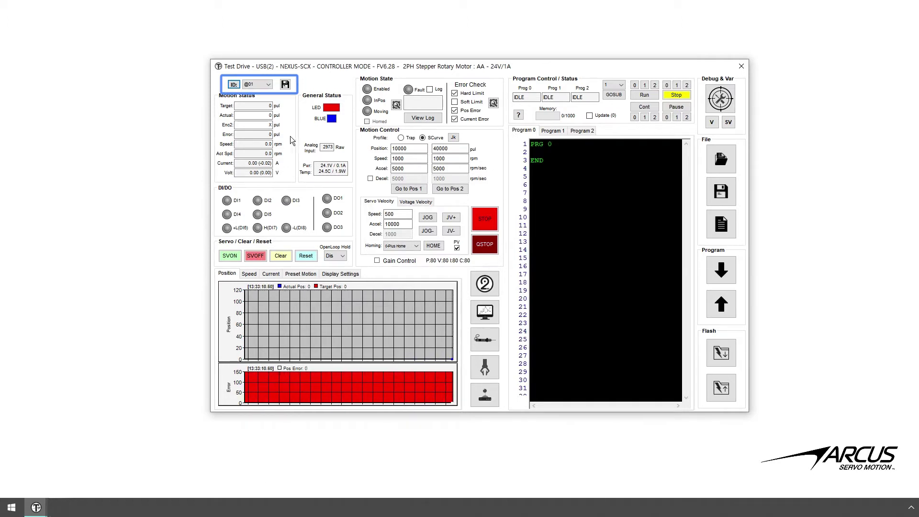
left_click(267, 84)
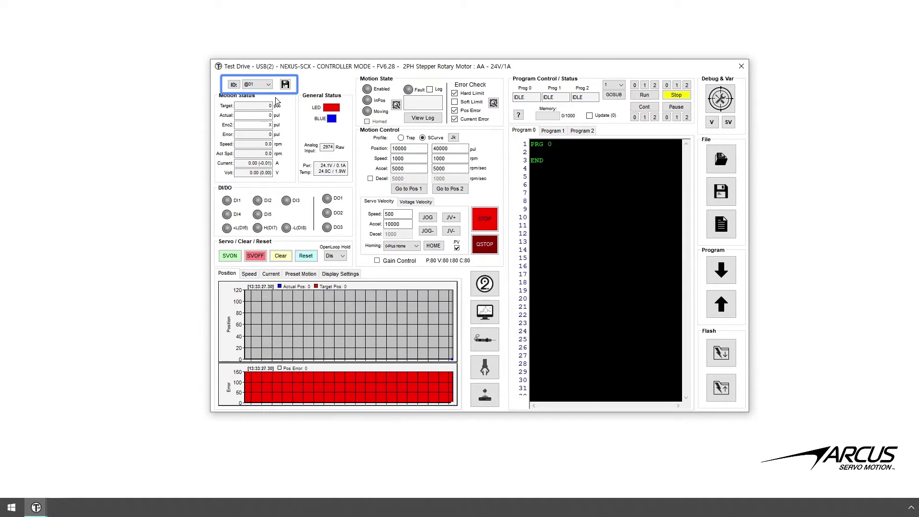
left_click(285, 85)
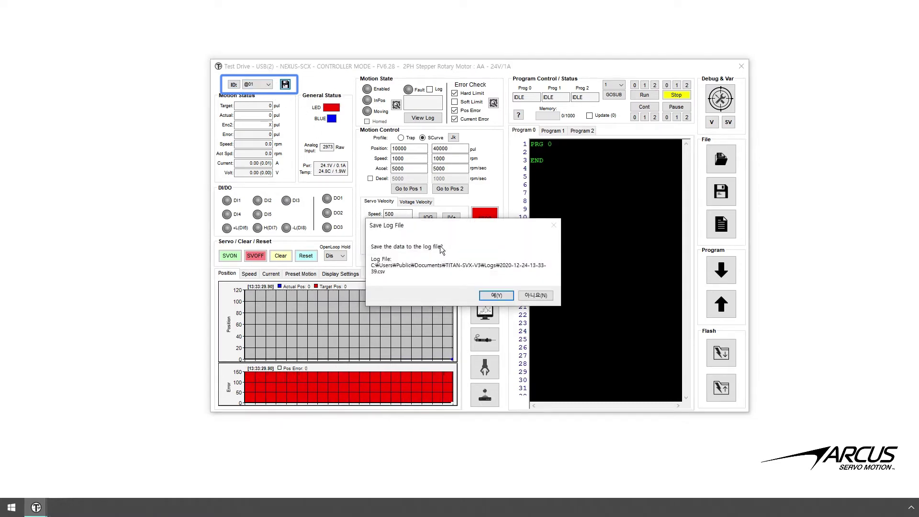
left_click(505, 296)
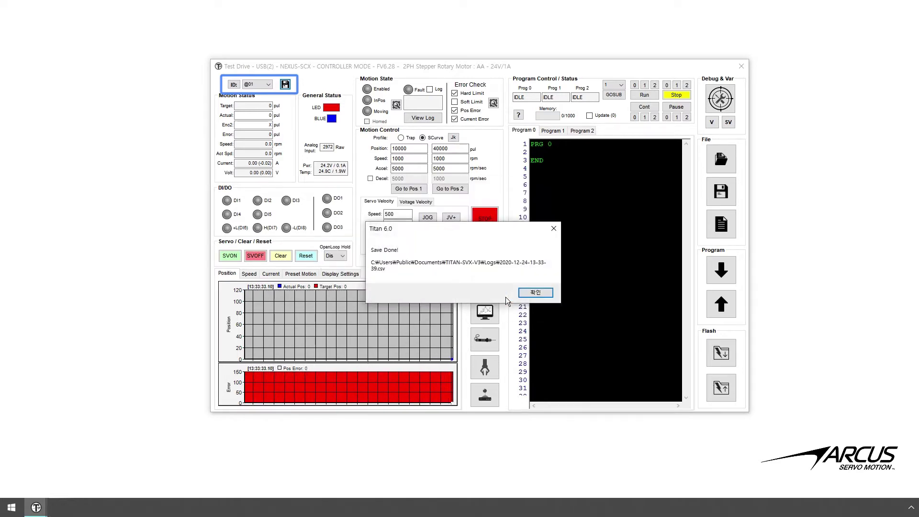
left_click(535, 294)
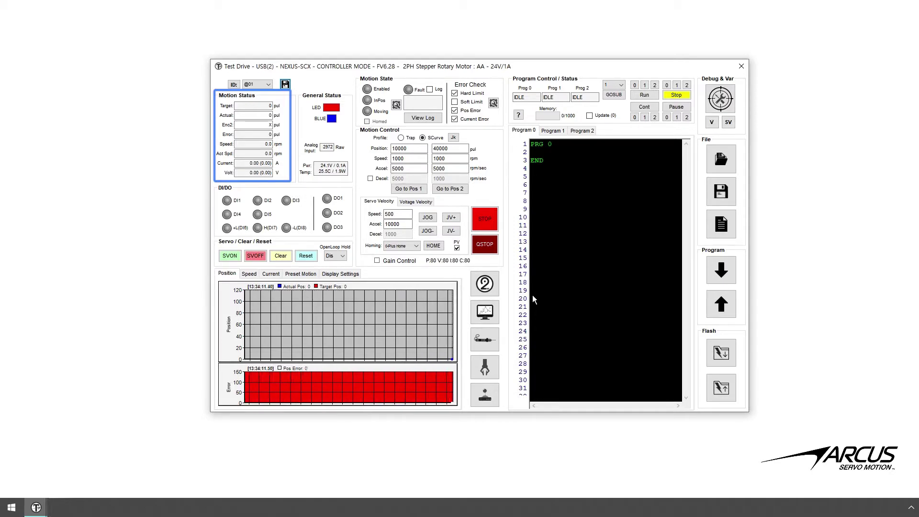
Step: Enter 1200 as the new position value in the Motion Status field
double_click(275, 124)
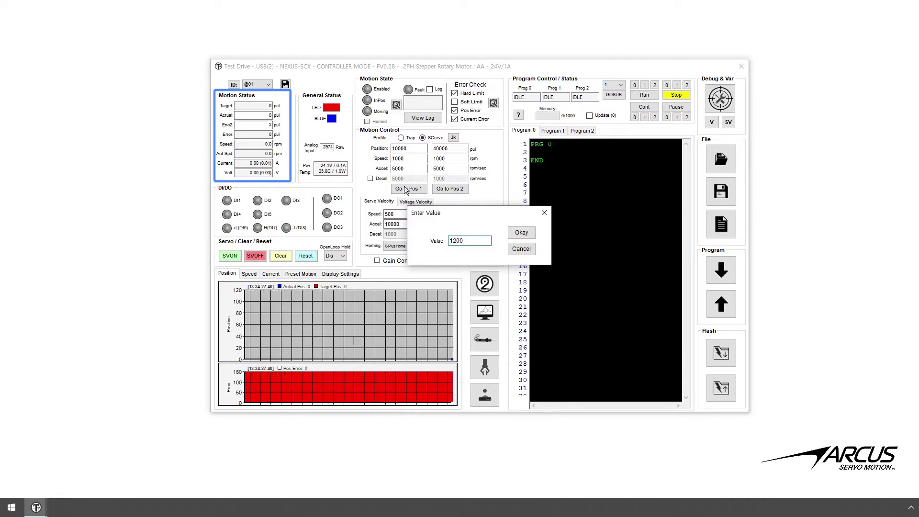
left_click(526, 237)
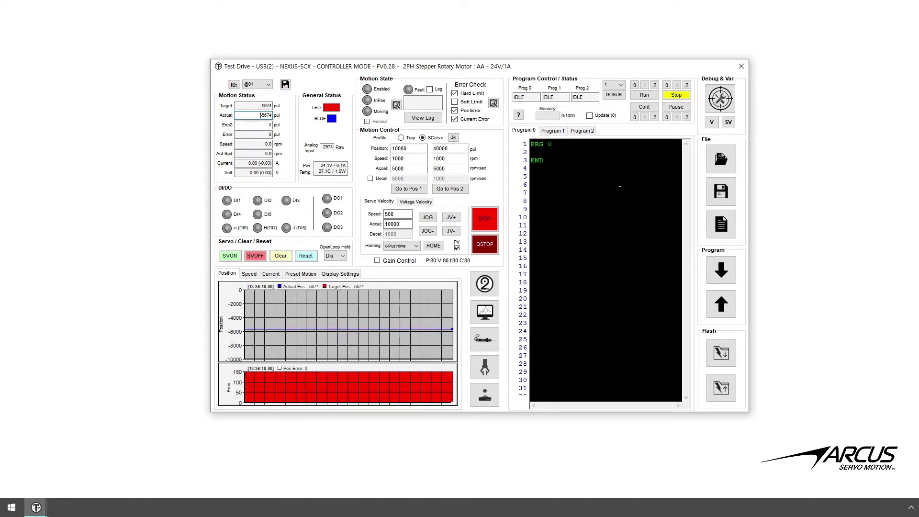
Step: Turn on Bias Angle monitoring in Configuration and download the parameters to the drive
left_click(747, 72)
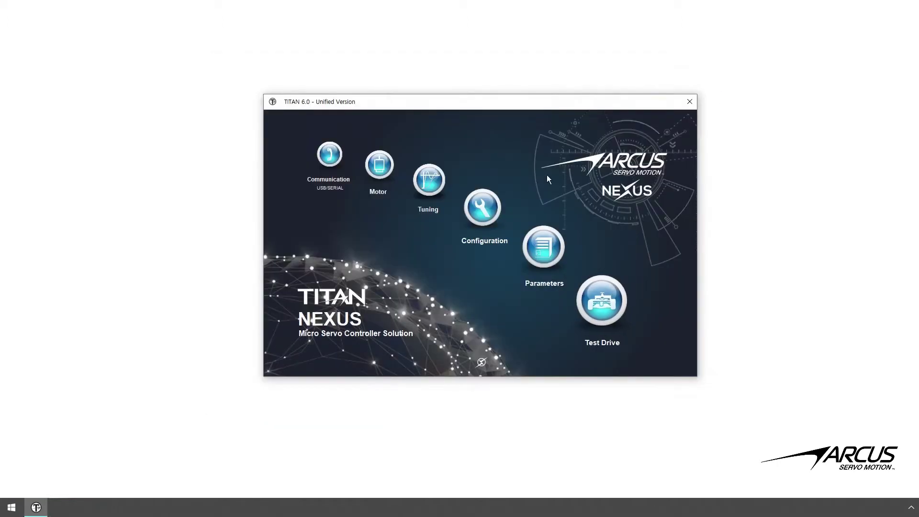
left_click(495, 210)
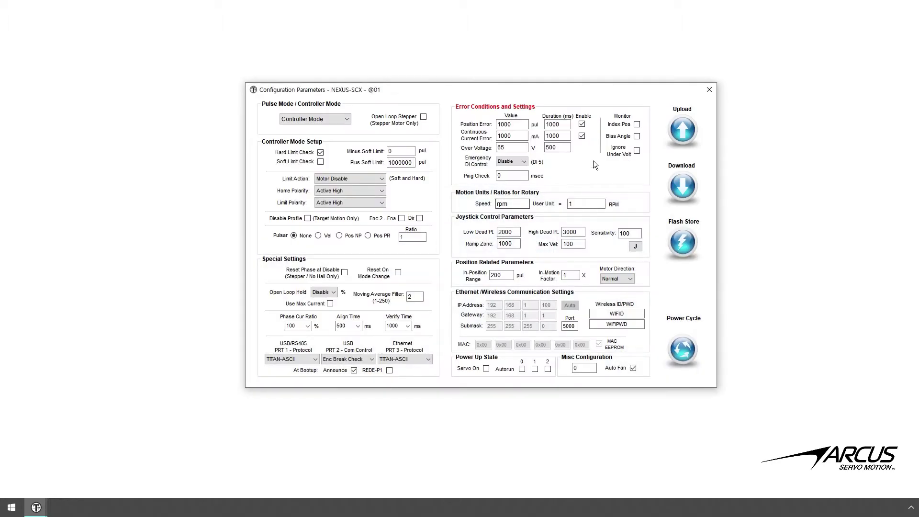
left_click(642, 143)
left_click(685, 190)
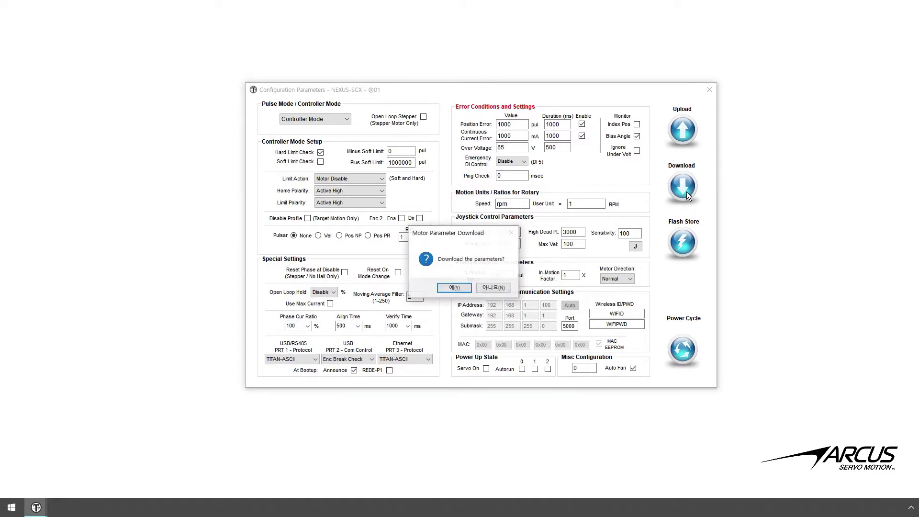
left_click(455, 289)
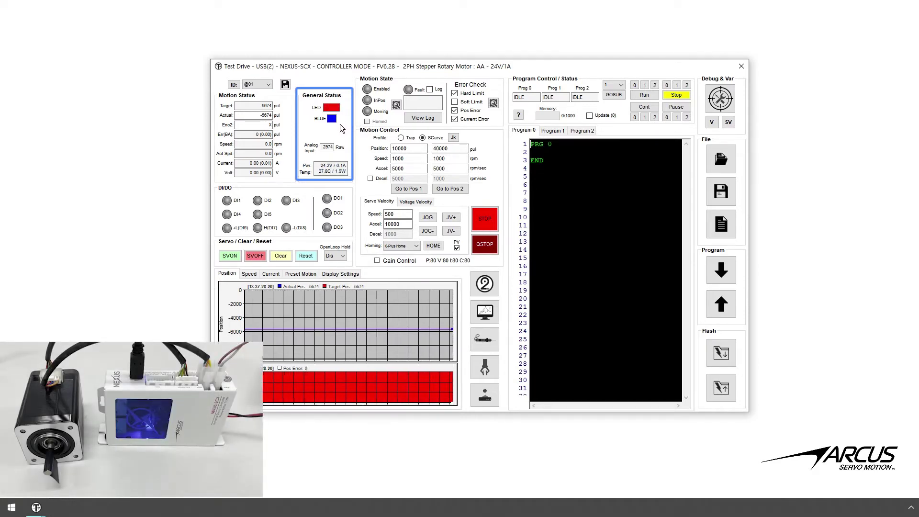
left_click(340, 125)
left_click(340, 124)
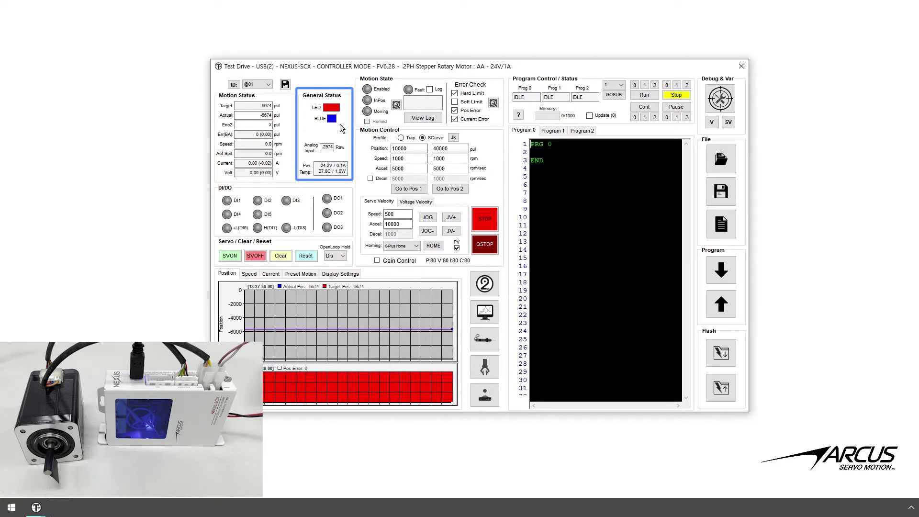
left_click(334, 151)
left_click(334, 152)
left_click(332, 152)
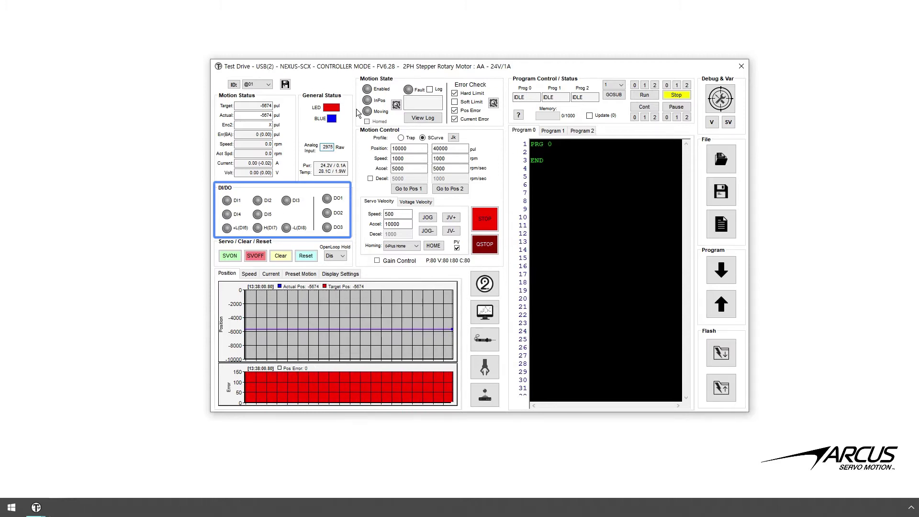
left_click(335, 203)
left_click(336, 206)
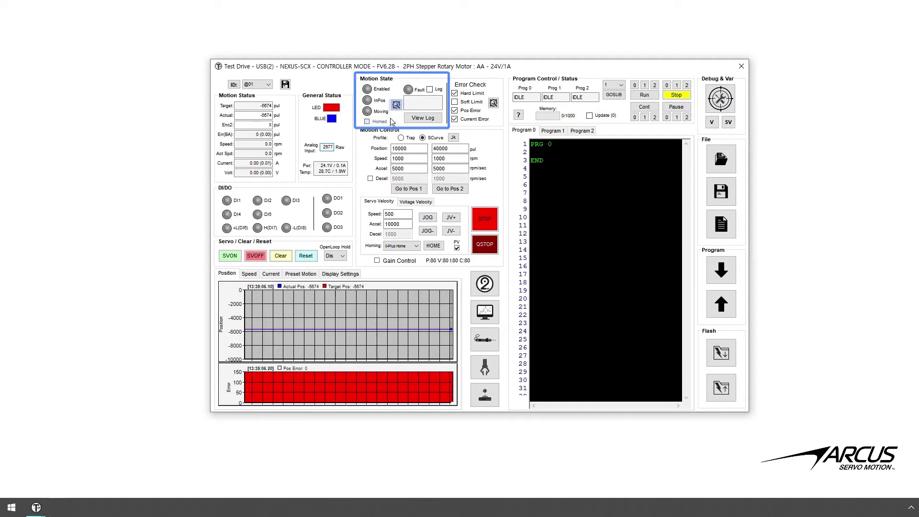
left_click(401, 110)
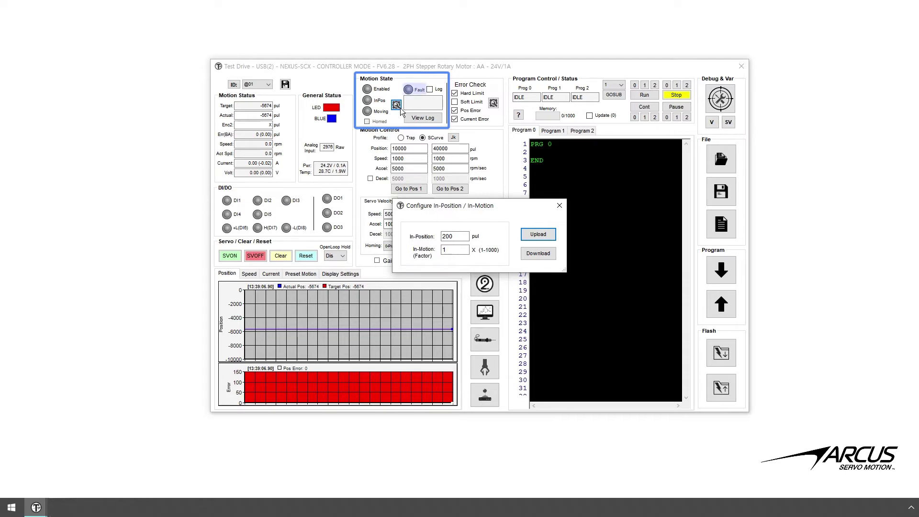
left_click(562, 210)
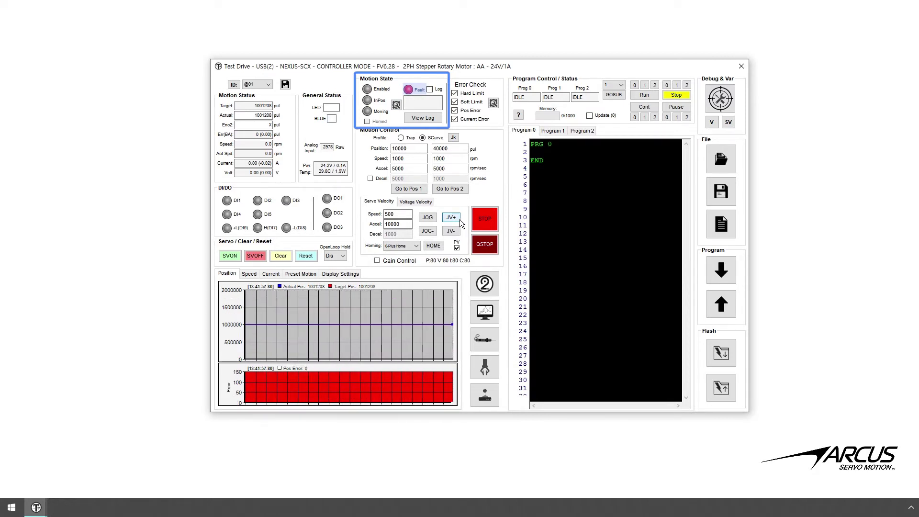
left_click(459, 218)
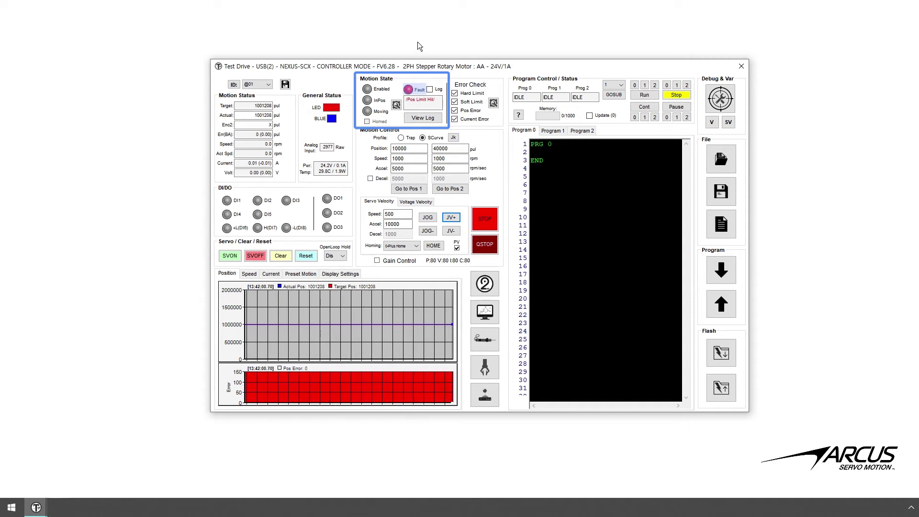
left_click(435, 91)
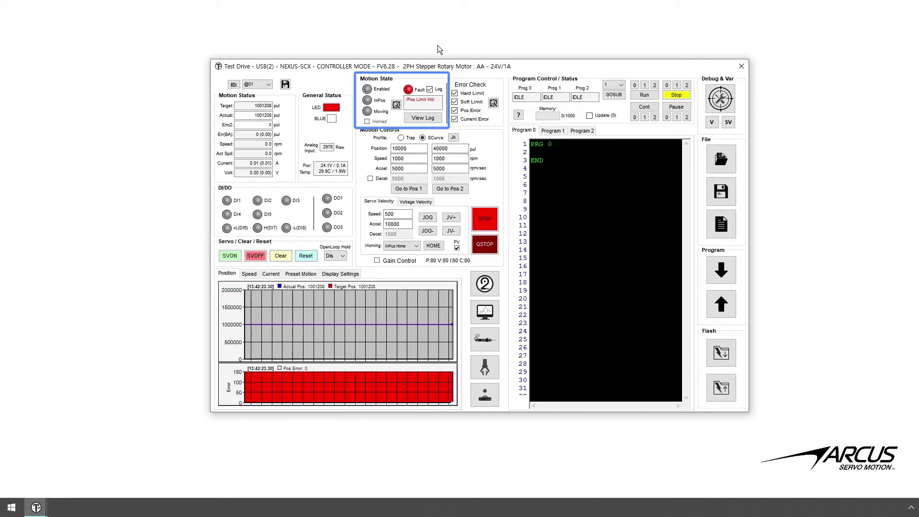
Step: Refresh the error log, add an entry with code 2, and close the log
left_click(432, 120)
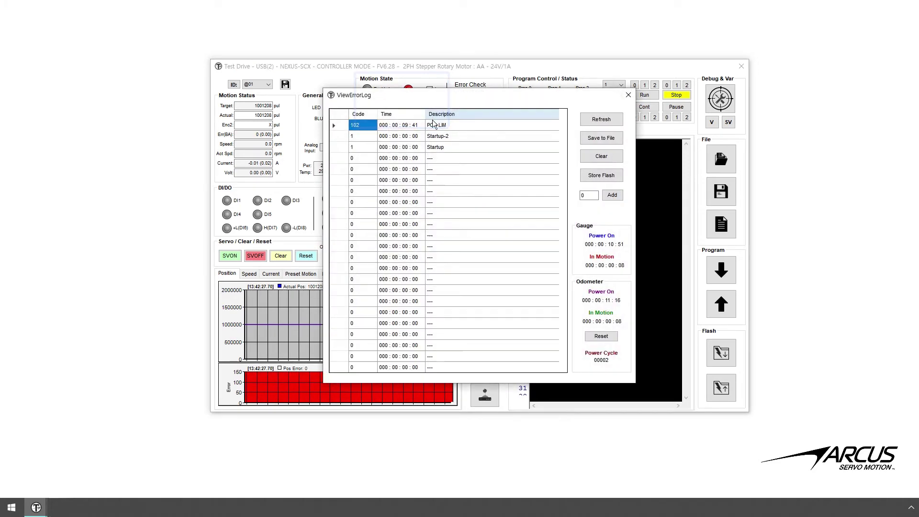
left_click(584, 123)
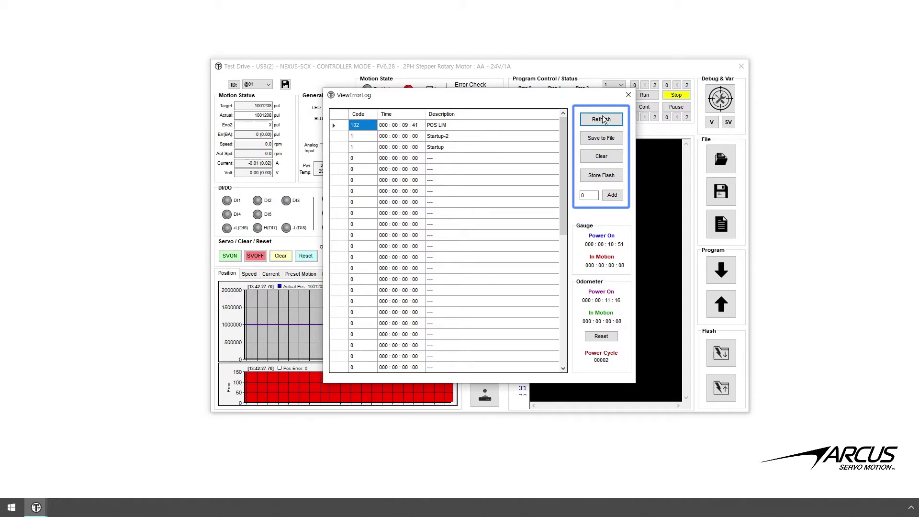
left_click(602, 198)
key("BackSpace")
type("2")
left_click(613, 198)
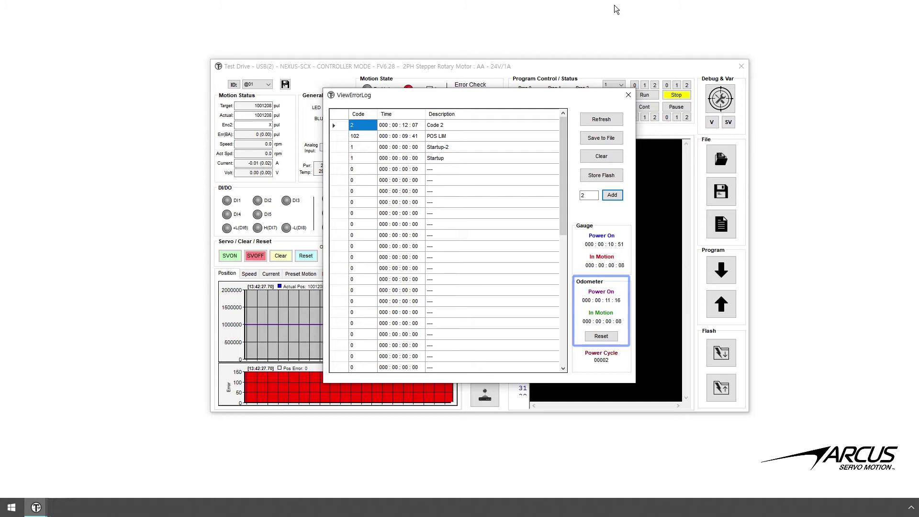
left_click(629, 94)
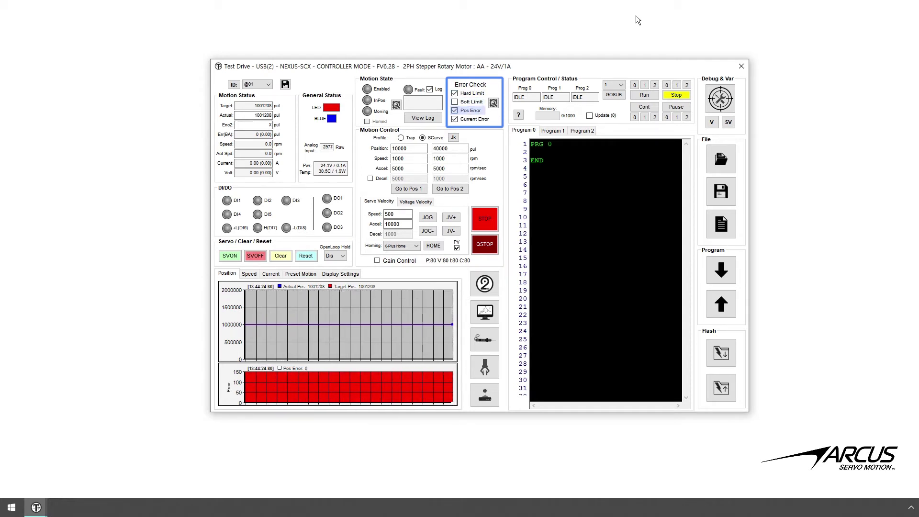
key("Down")
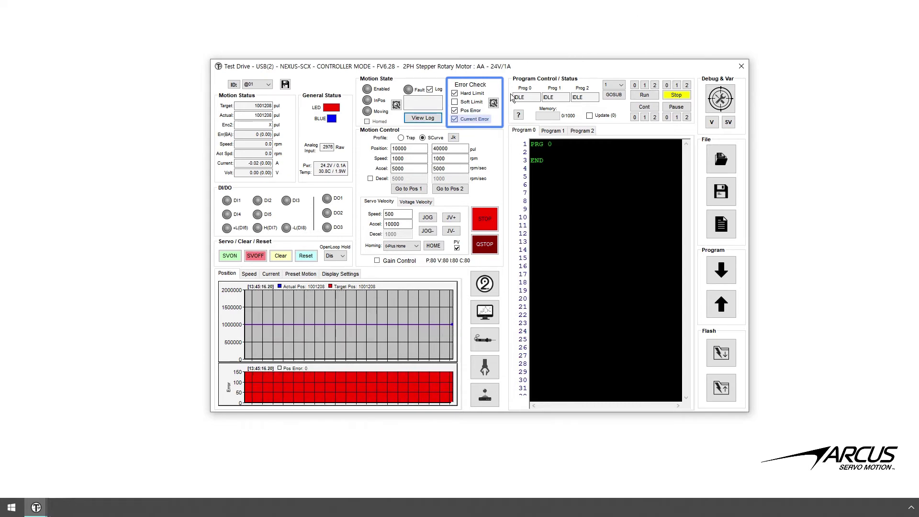
left_click(493, 103)
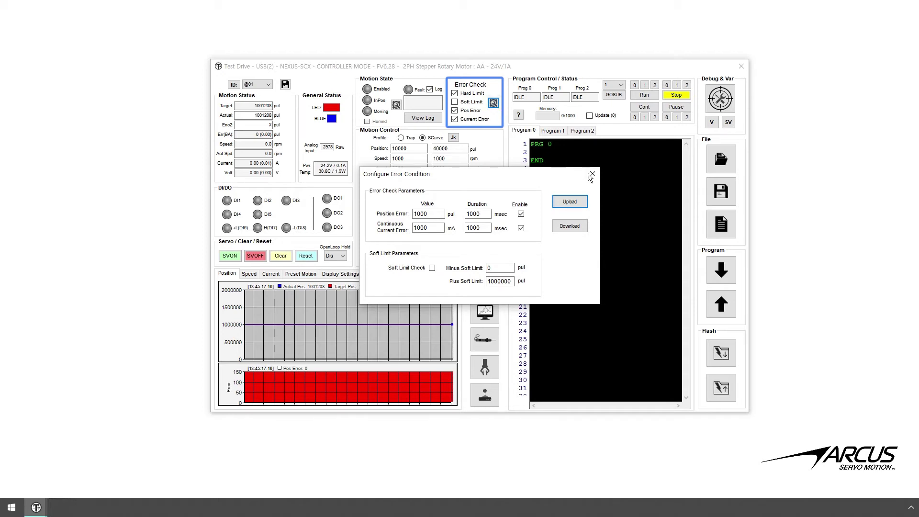
left_click(592, 173)
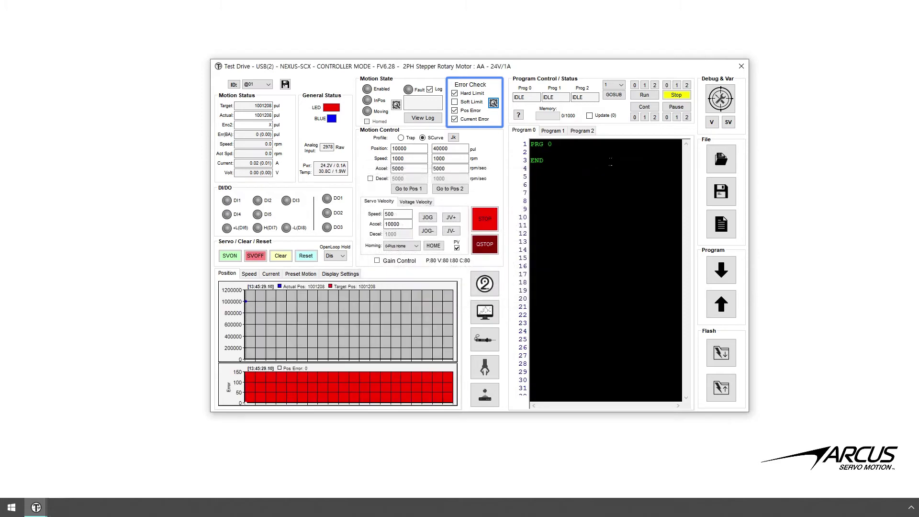
left_click(742, 67)
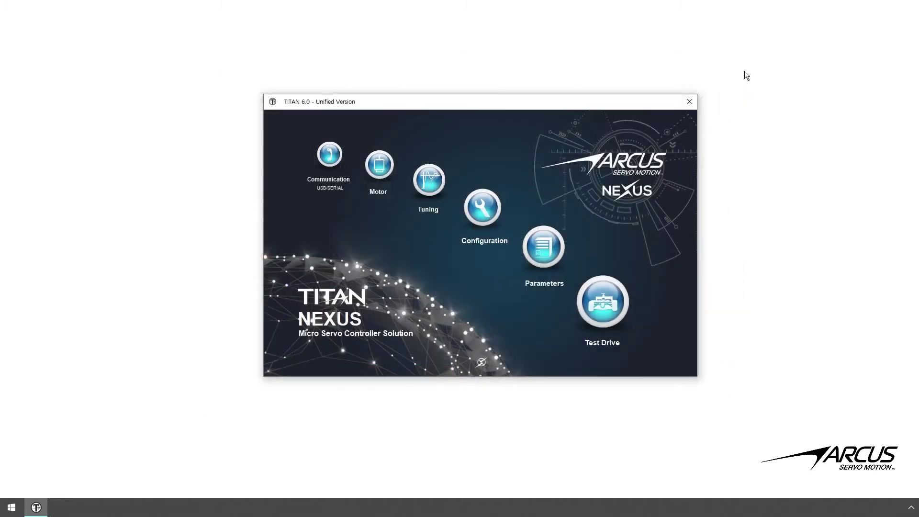
left_click(494, 204)
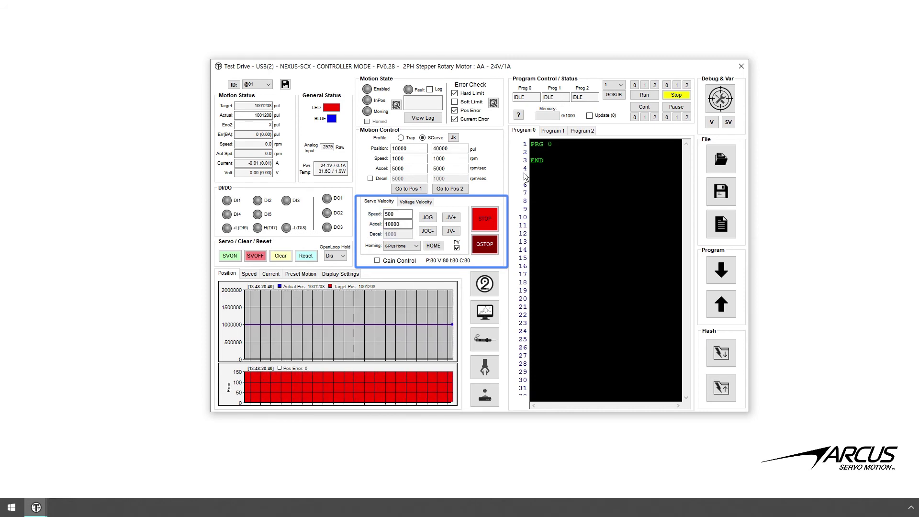
Step: Keep homing mode at 0-Plus Home and switch to the Voltage Velocity controls
left_click(418, 247)
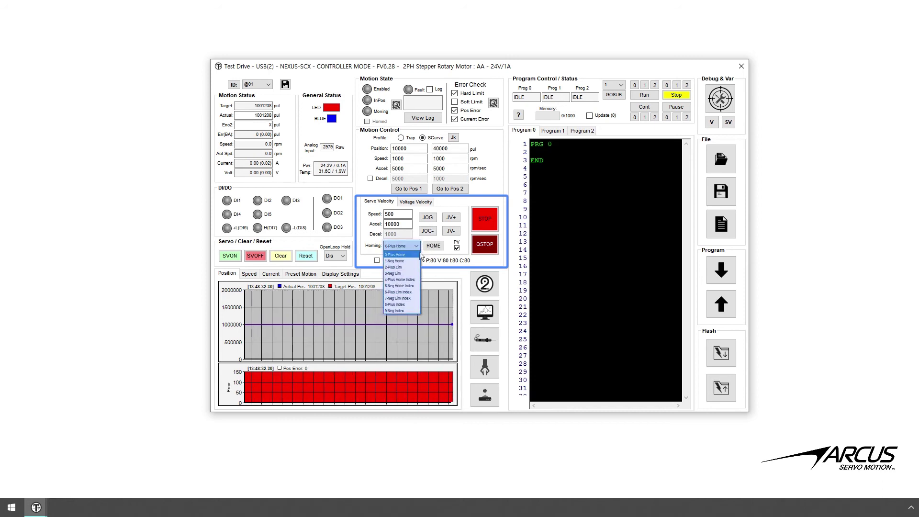
left_click(419, 252)
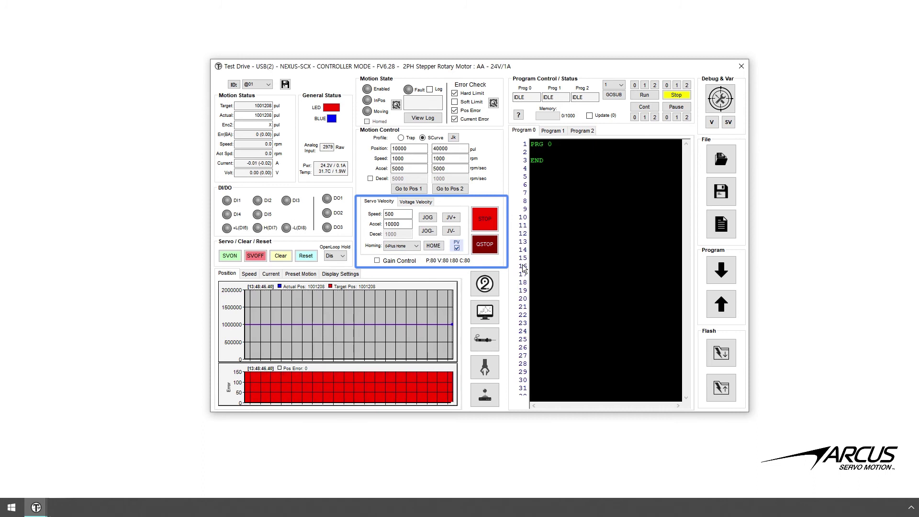
left_click(432, 206)
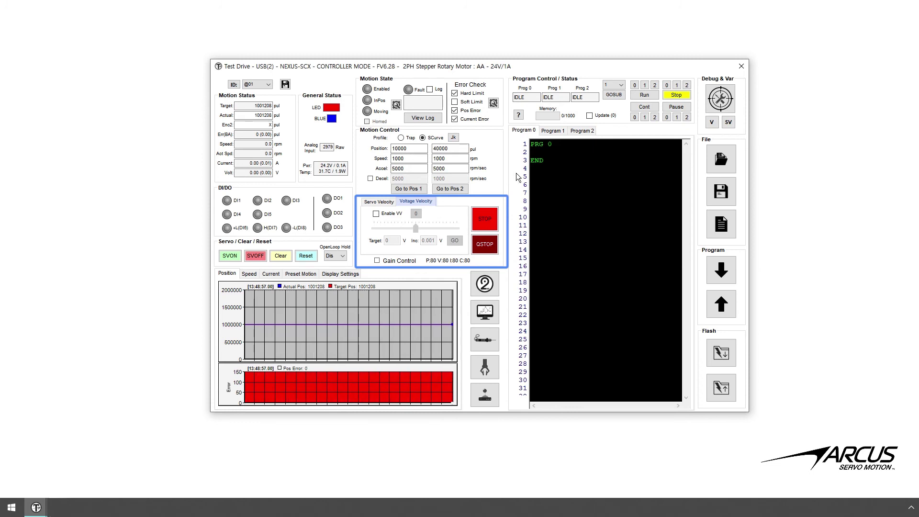
Step: Enable VV, drag the voltage slider to spin the motor, then stop it near 1130176 pul
left_click(388, 218)
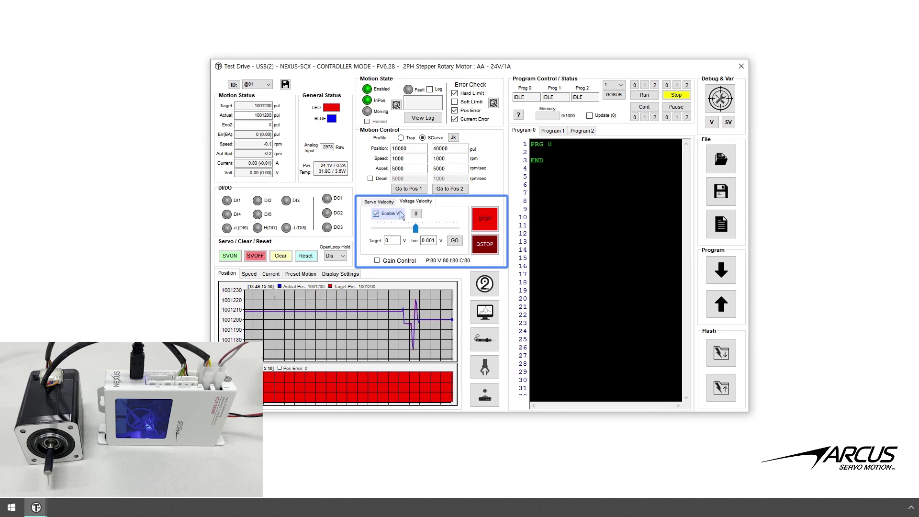
key("Tab")
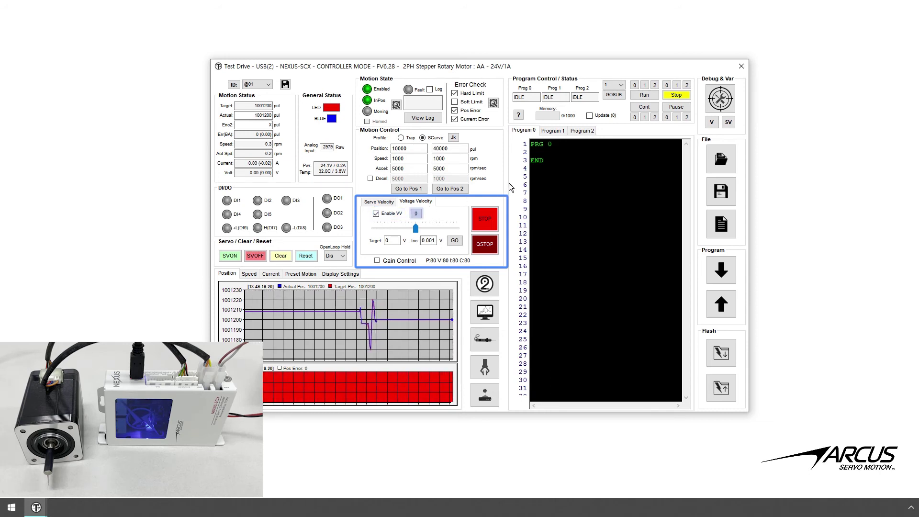
key("Tab")
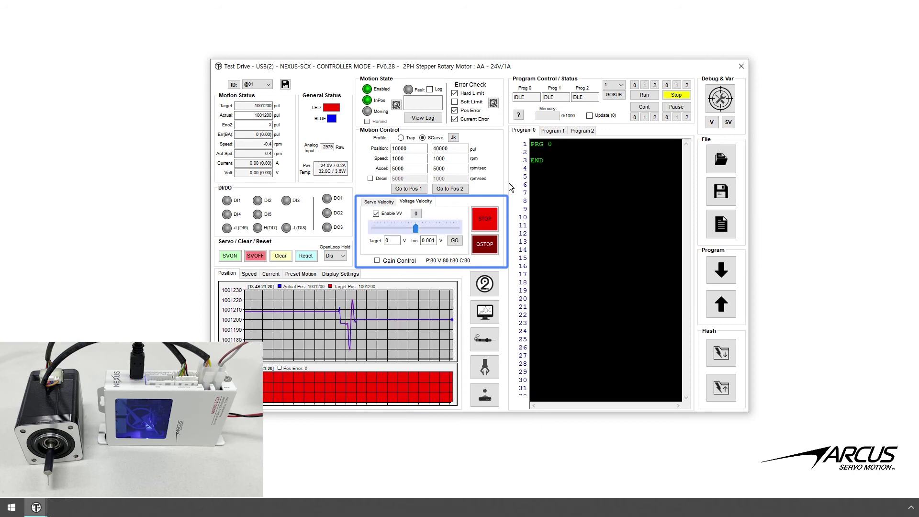
mouse_move(416, 229)
left_mouse_down()
mouse_move(445, 235)
mouse_move(411, 241)
left_mouse_up()
left_click(484, 218)
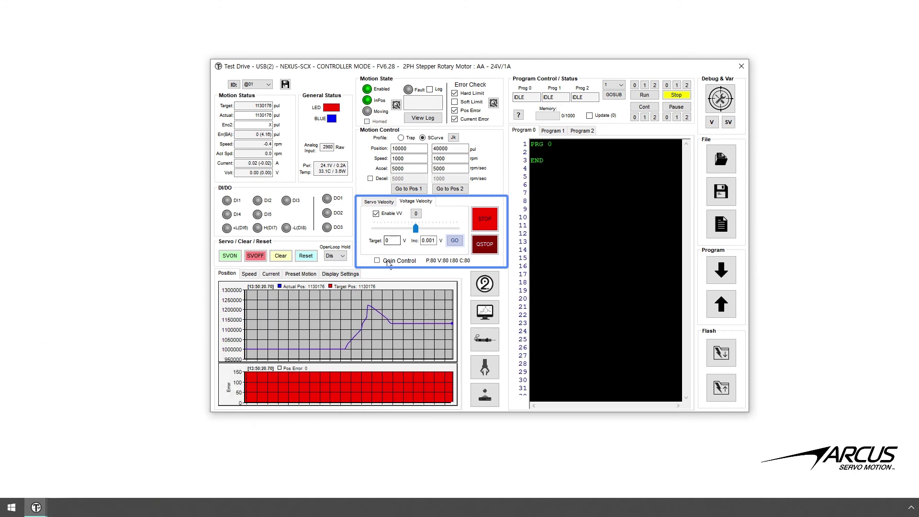
left_click(384, 266)
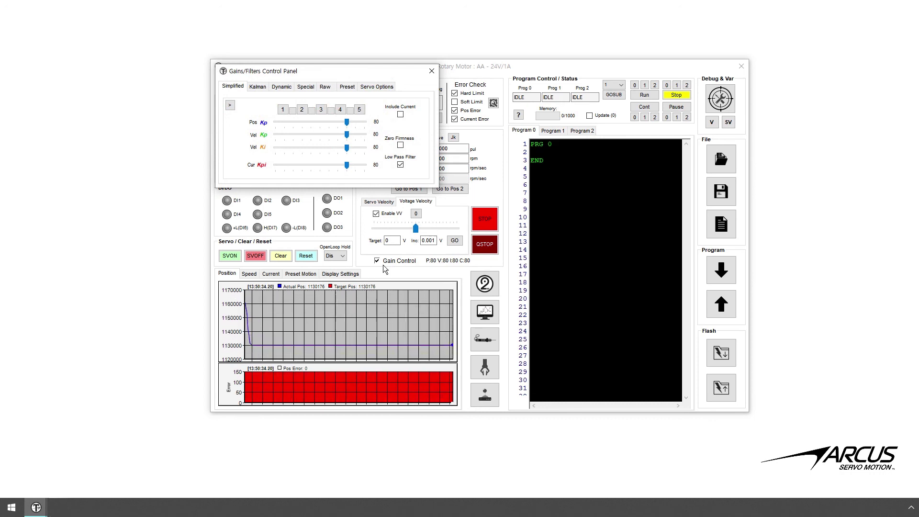
left_click(432, 71)
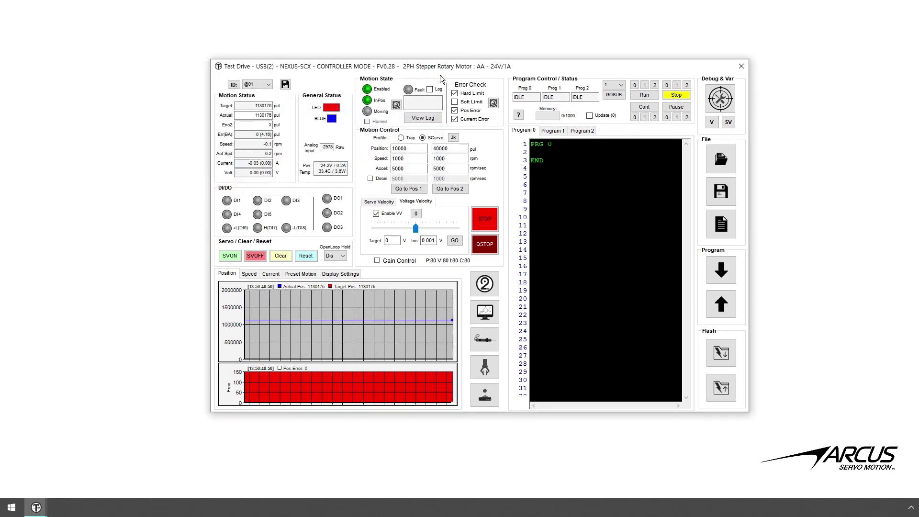